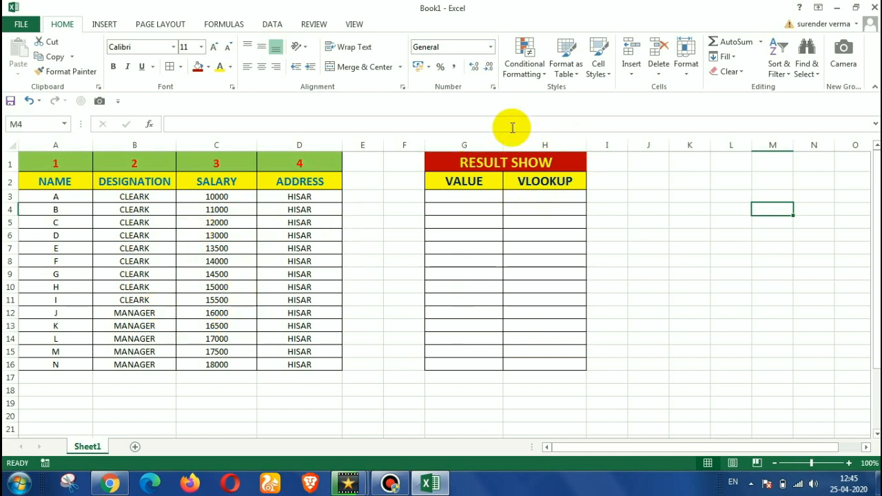
Enter A as the first lookup value in cell G3 under VALUE
left_click(468, 198)
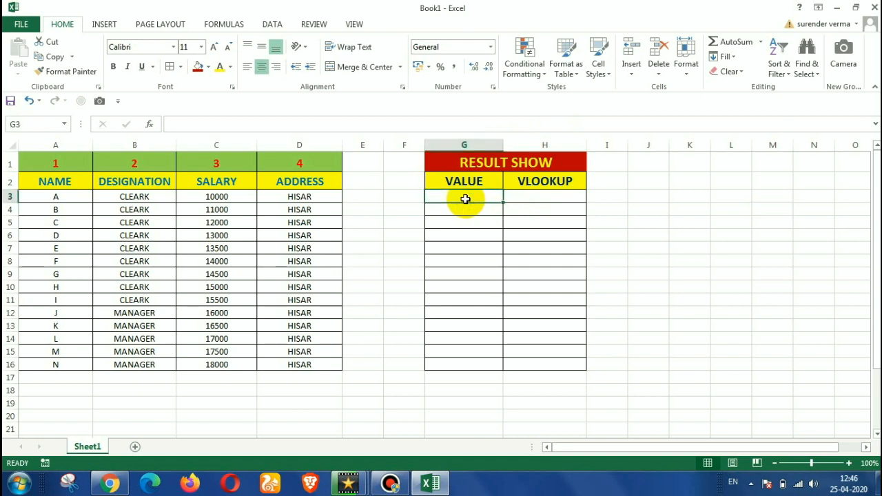
type("A")
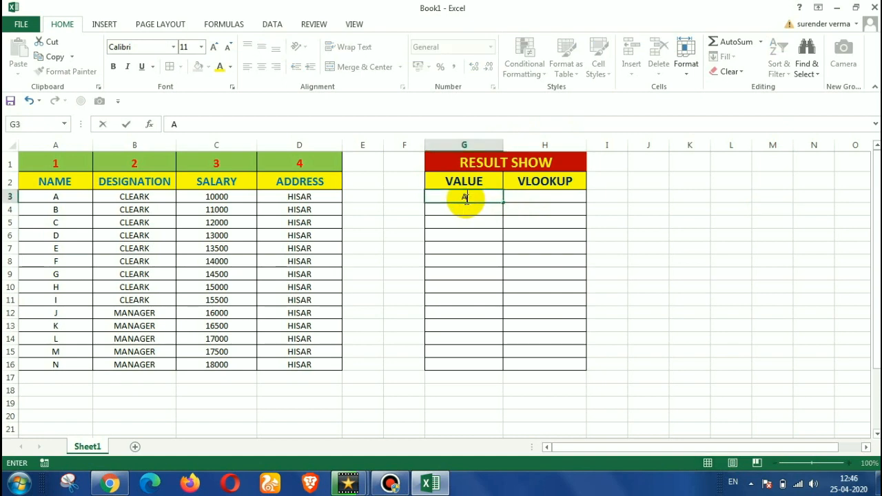
left_click(473, 234)
Begin a VLOOKUP formula in cell H3 with G3 as the lookup value
left_click(539, 195)
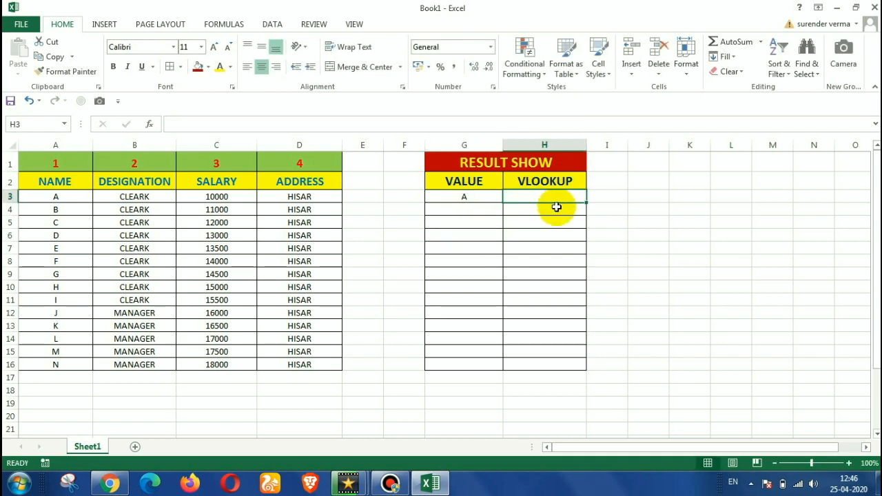
type("=")
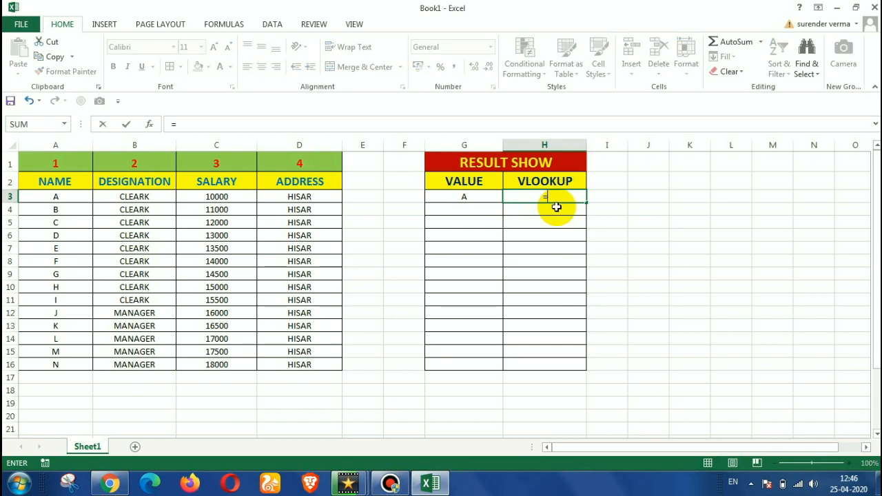
type("VL")
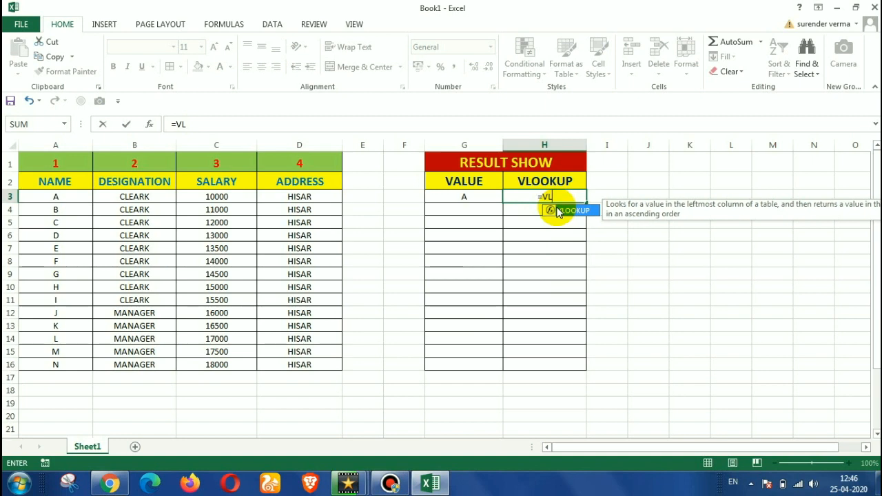
double_click(558, 210)
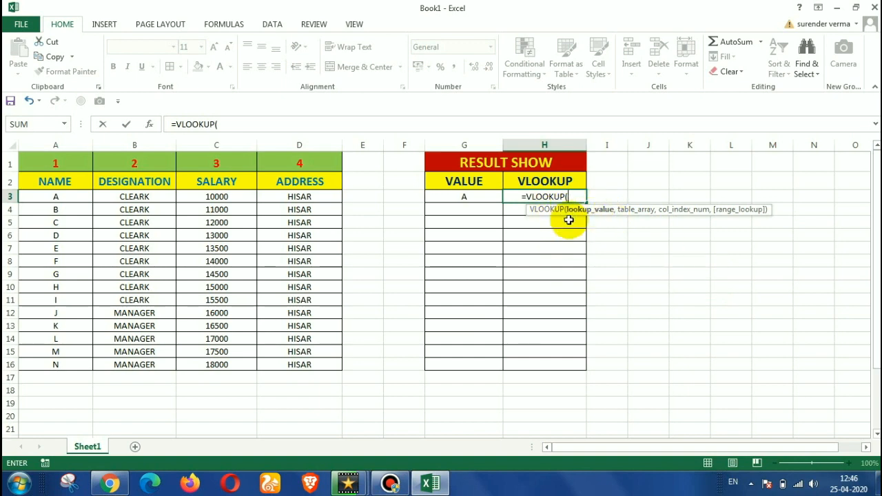
left_click(467, 197)
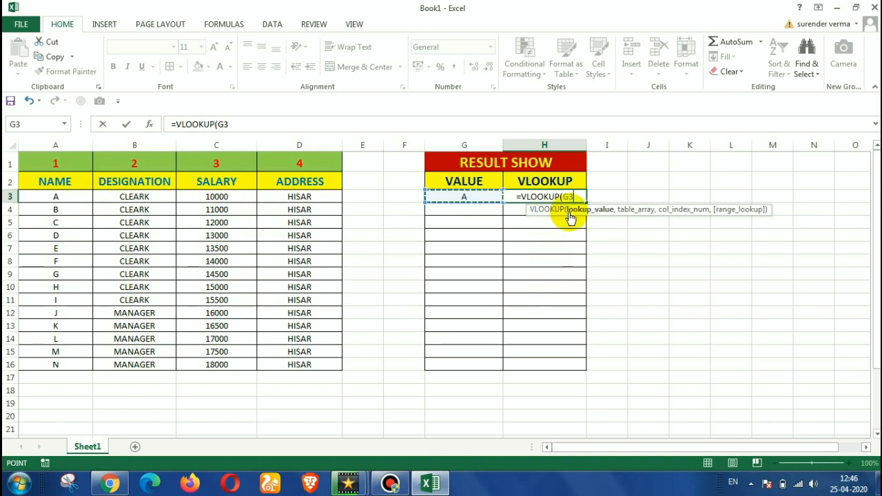
type(",")
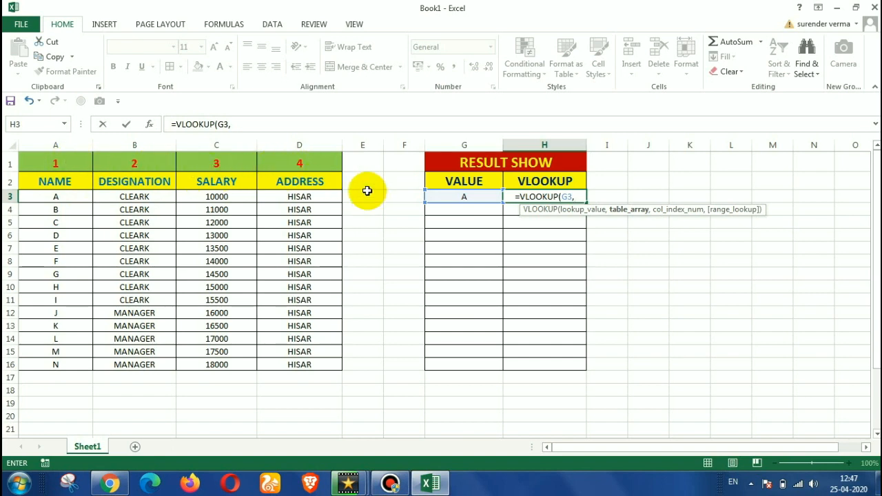
left_click(300, 137)
left_click(230, 137)
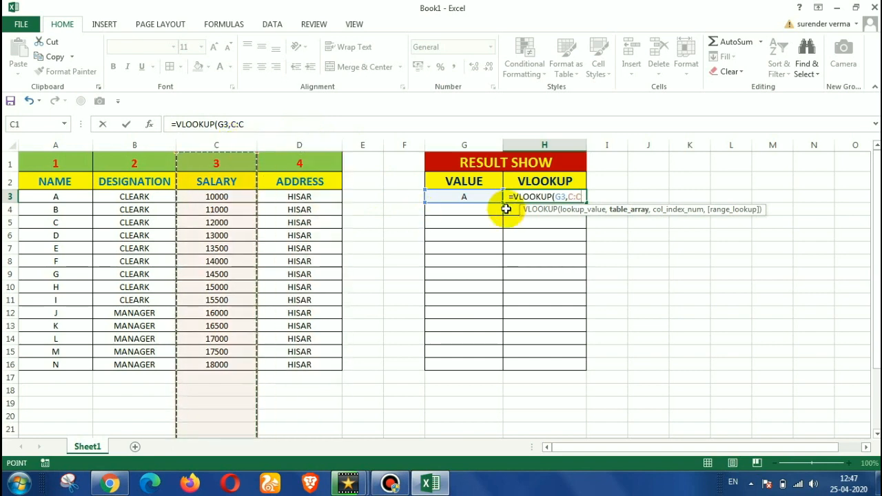
key("BackSpace")
key("BackSpace")
key("BackSpace")
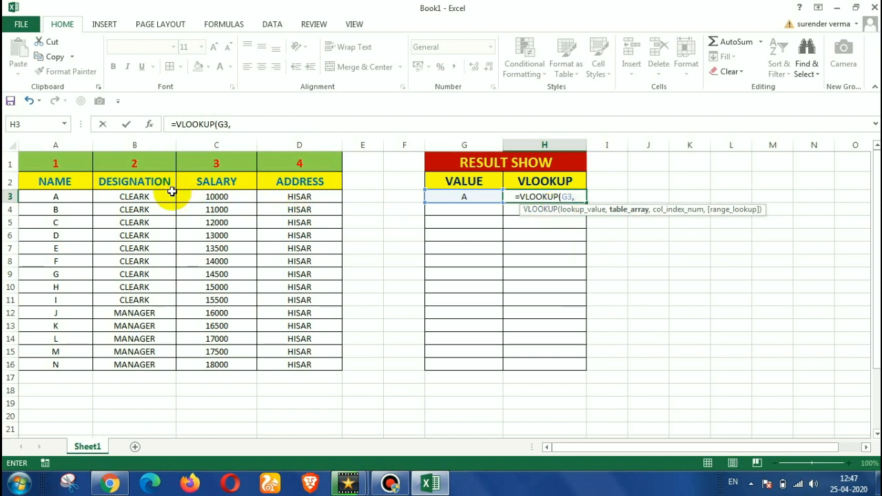
Complete the H3 VLOOKUP with table A2:D16, column index 3 and range lookup 0, and fill it down to H16
left_click_drag(44, 181, 307, 365)
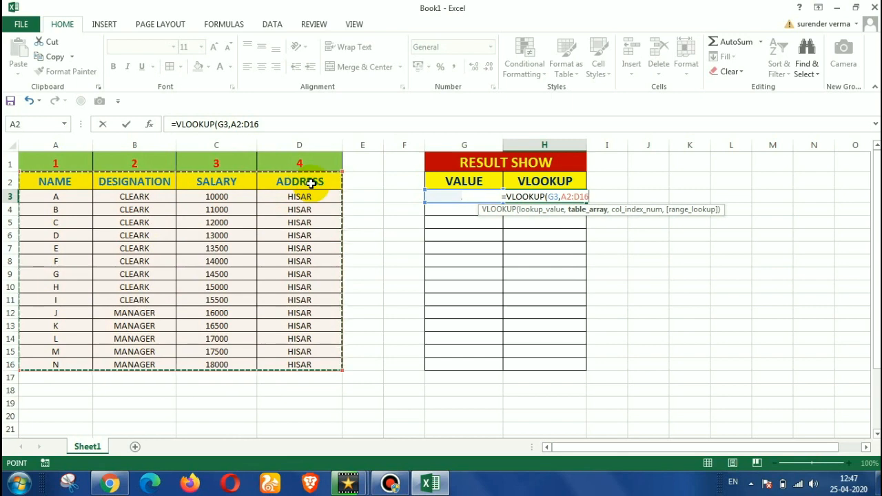
type(",")
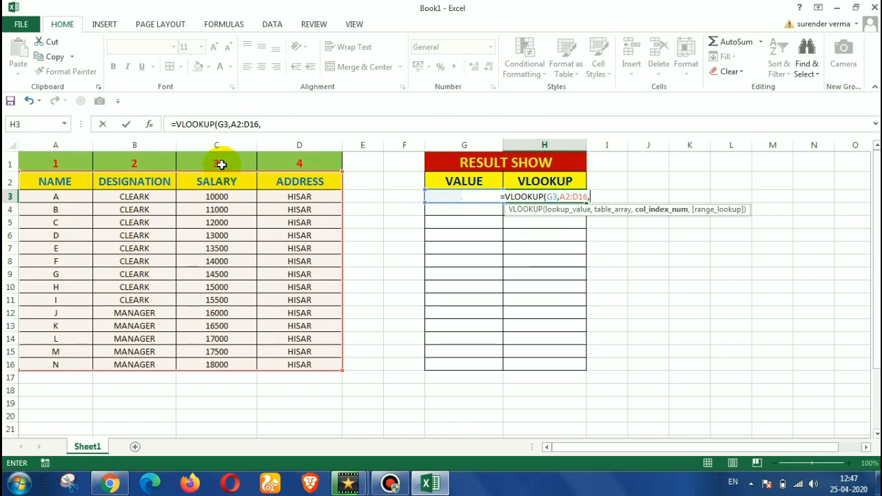
type("3")
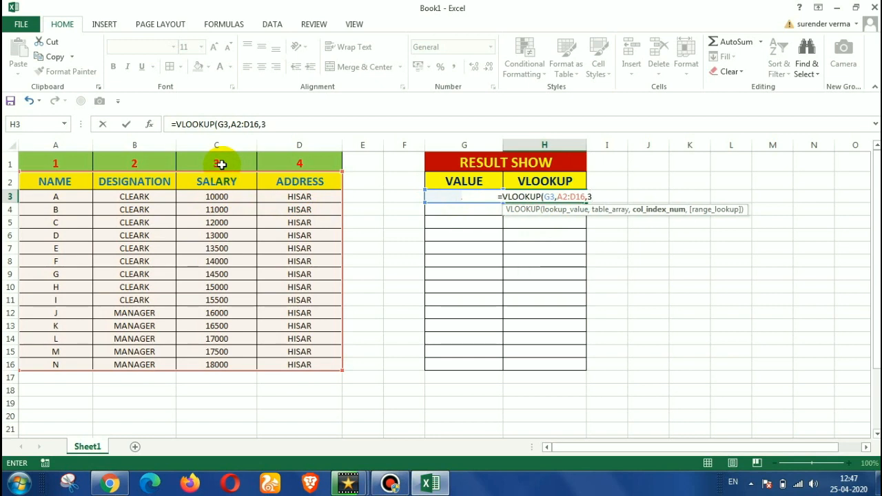
type(",")
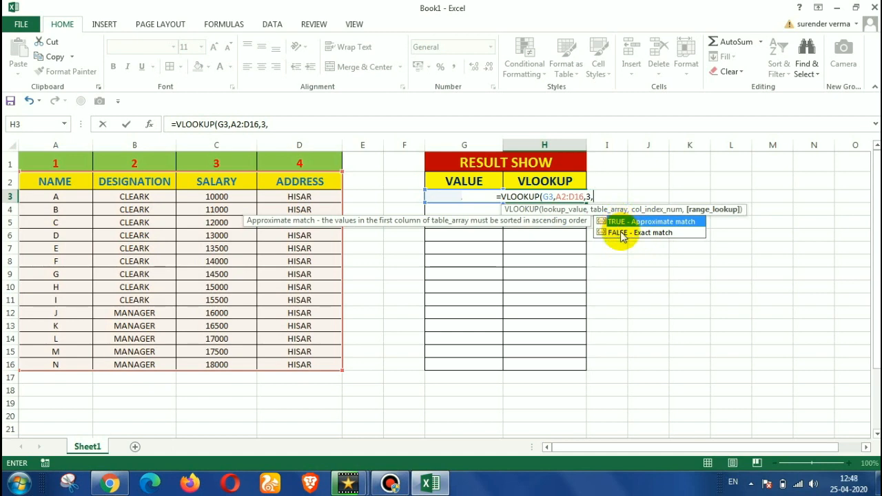
type("0")
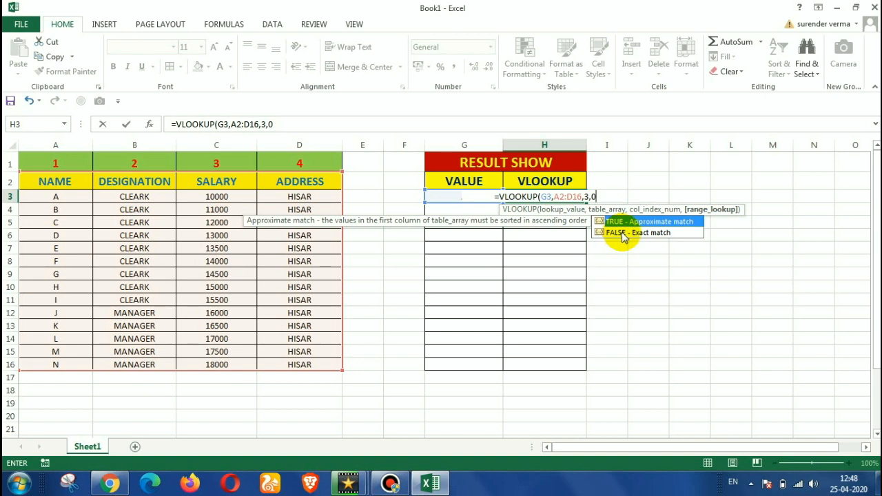
key("Return")
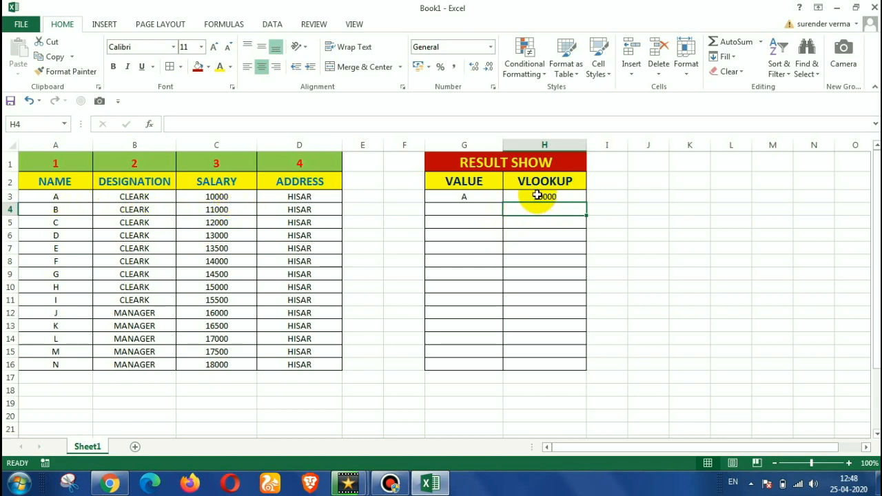
left_click(538, 195)
left_click_drag(586, 203, 591, 371)
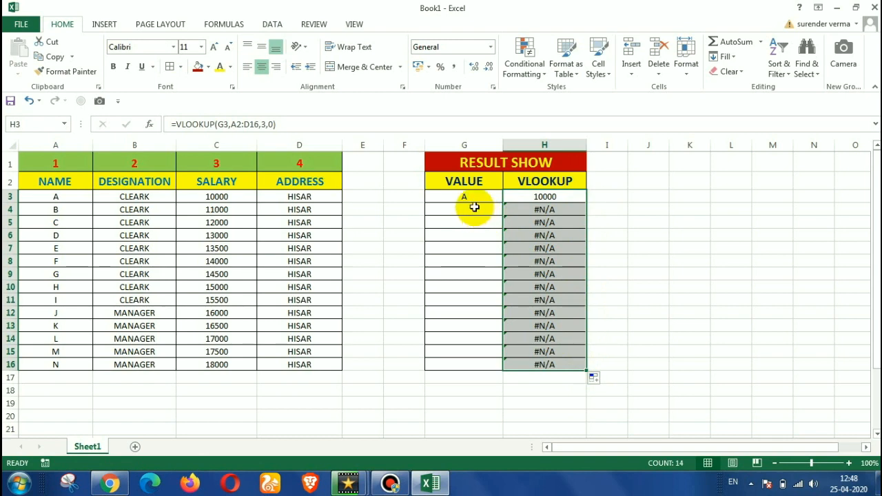
Enter the letters B through N in order as lookup values in cells G4 to G16
left_click(474, 209)
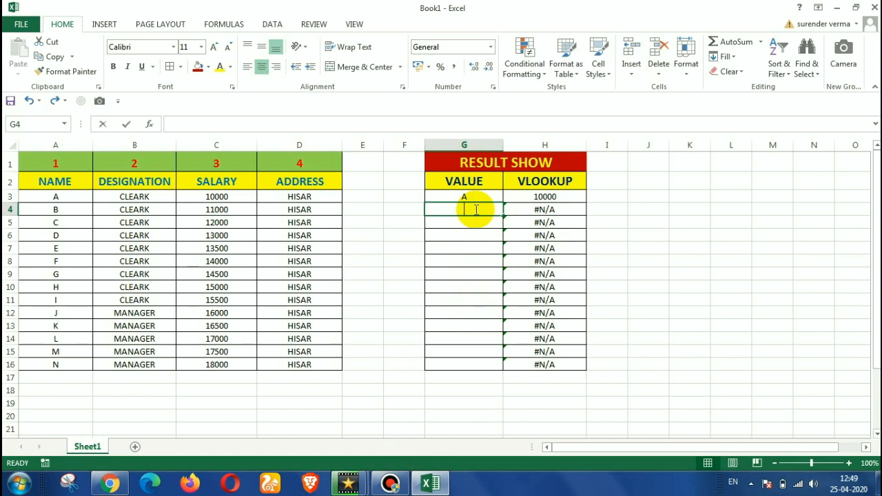
type("B")
key("Return")
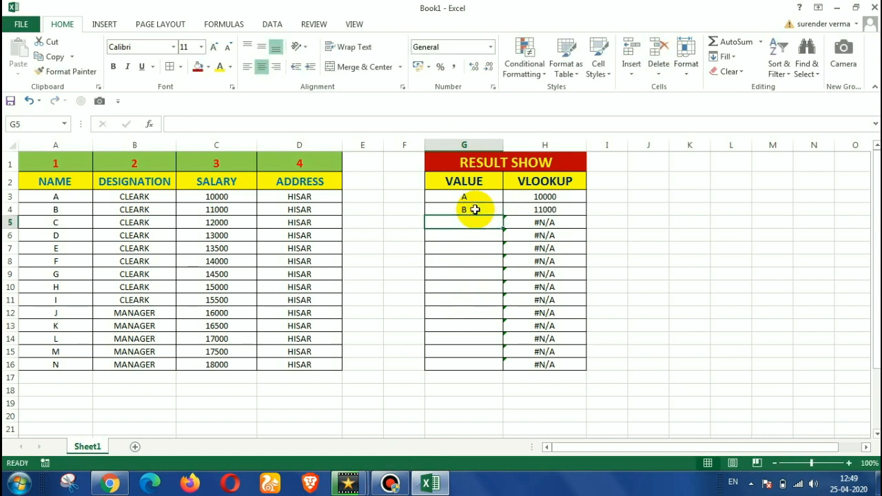
type("C")
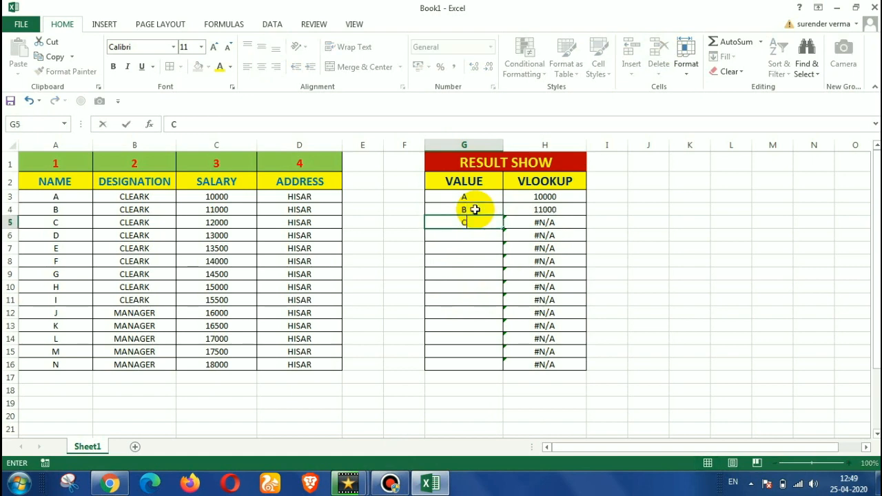
key("Return")
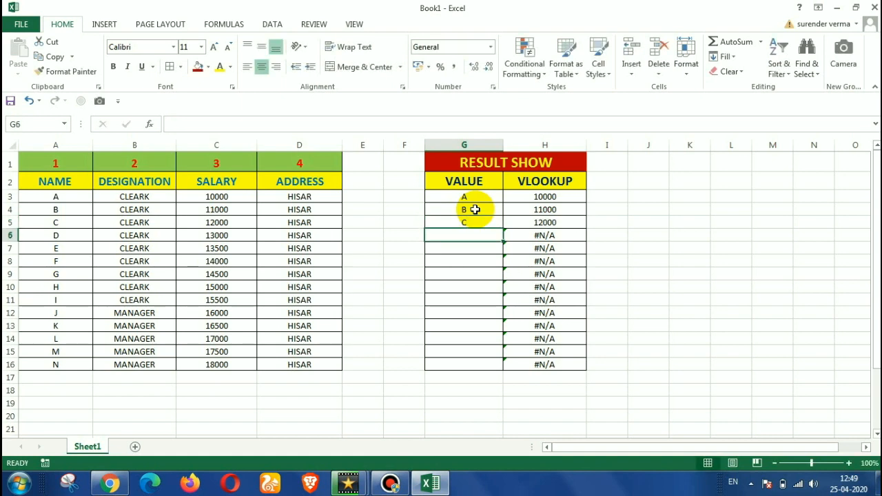
type("D")
key("Return")
type("E")
key("Return")
type("F")
key("Return")
type("G")
key("Return")
type("H")
key("Return")
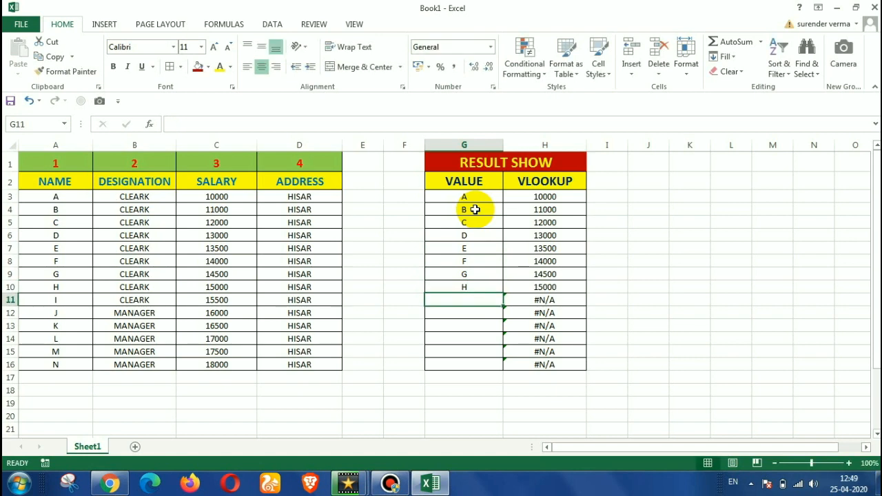
type("I")
key("Return")
type("J")
key("Return")
type("K")
key("Return")
type("L")
key("Return")
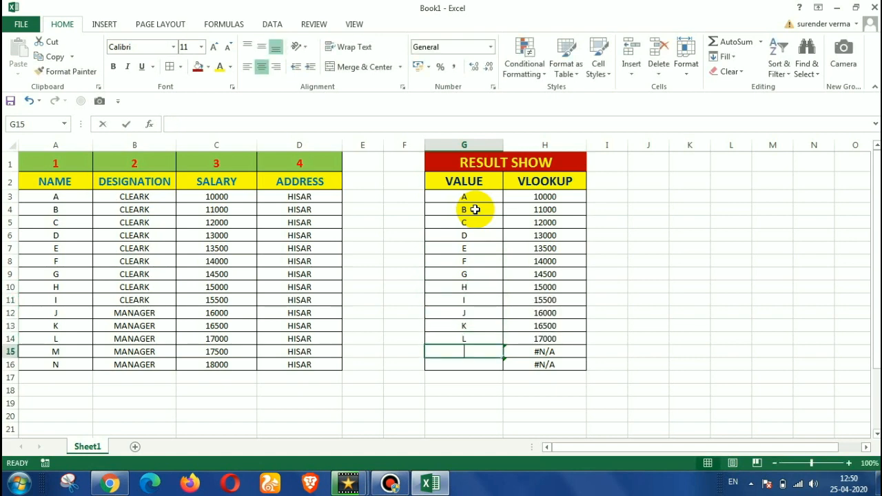
type("M")
key("Return")
type("N")
key("Return")
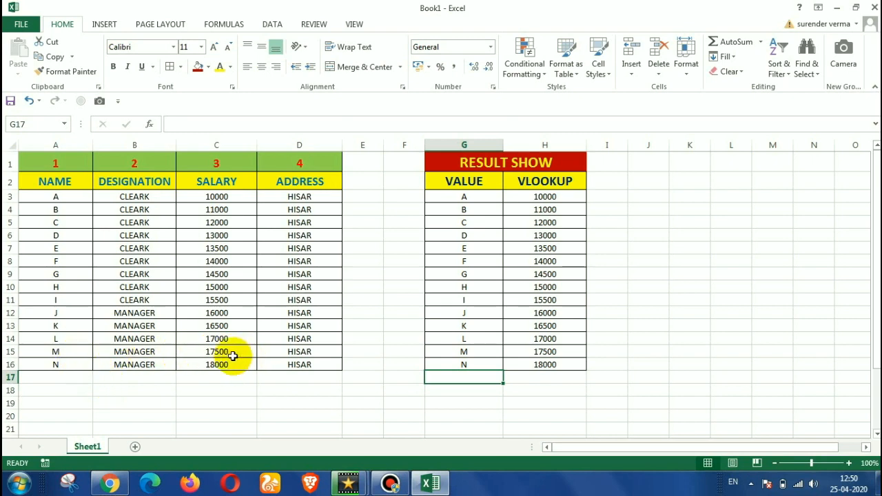
left_click(645, 378)
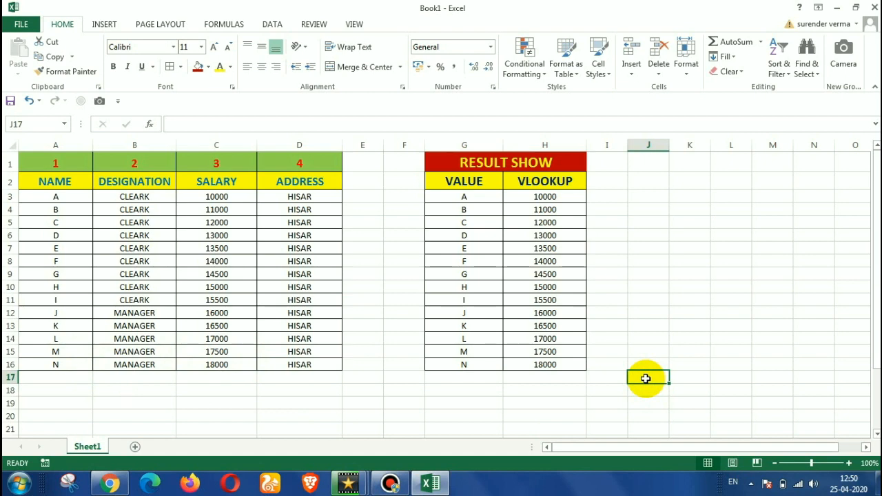
left_click(672, 222)
type("=VL")
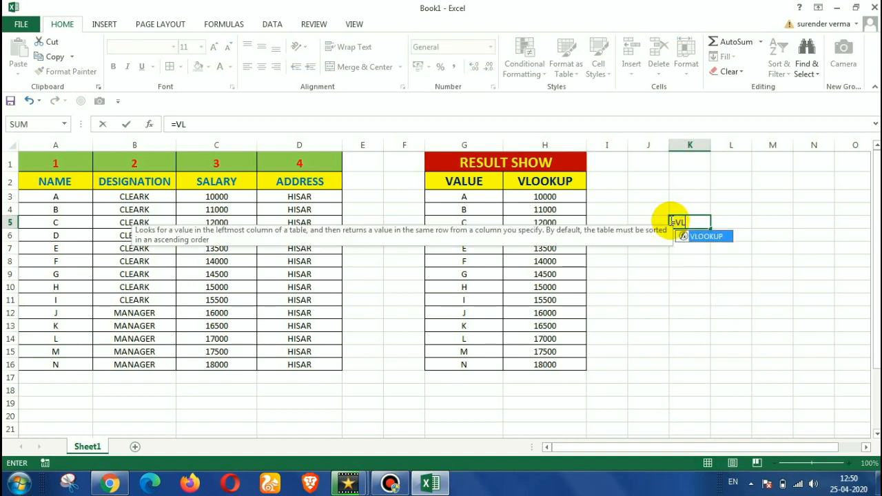
key("Tab")
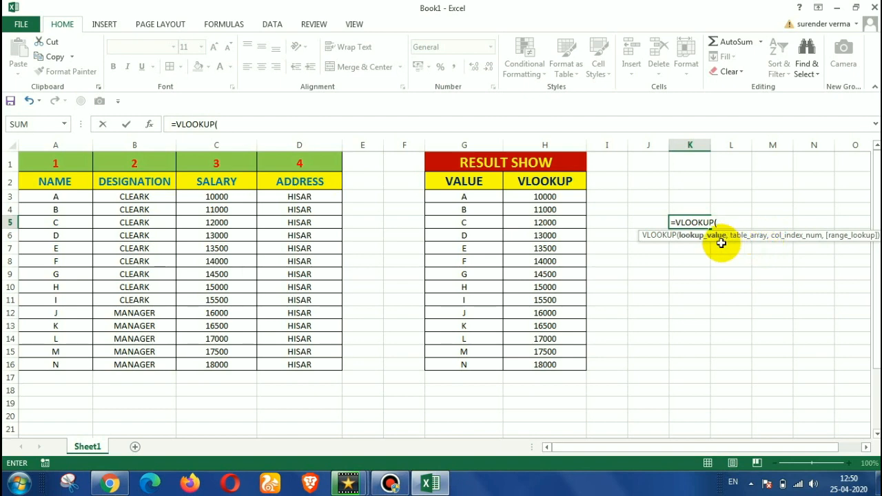
key("BackSpace")
key("BackSpace")
key("BackSpace")
key("BackSpace")
key("BackSpace")
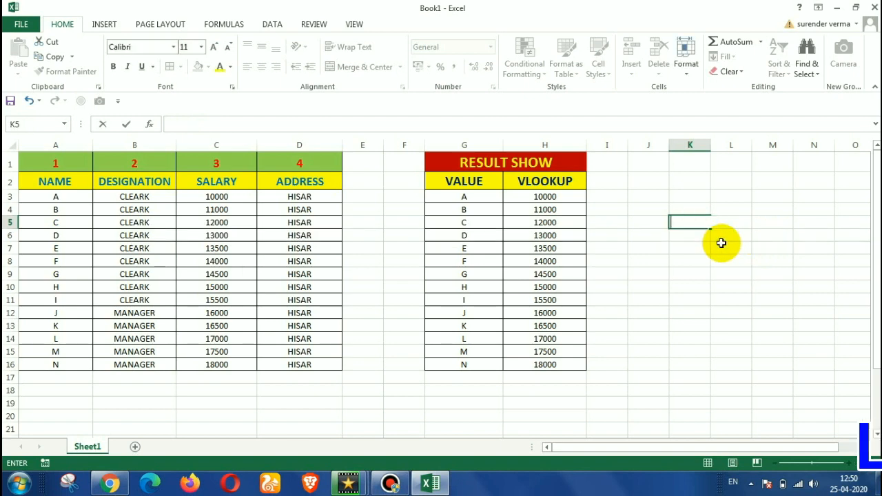